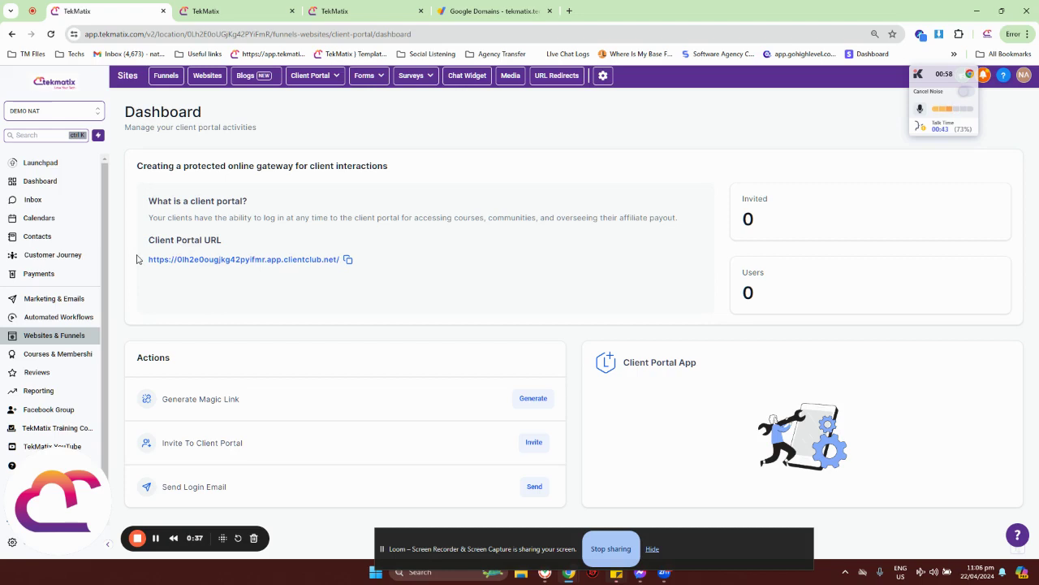
Copy the default Client Portal URL using the copy icon beside it on the dashboard
{"action": "left_click_drag", "start_coordinate": [138, 259], "coordinate": [265, 273]}
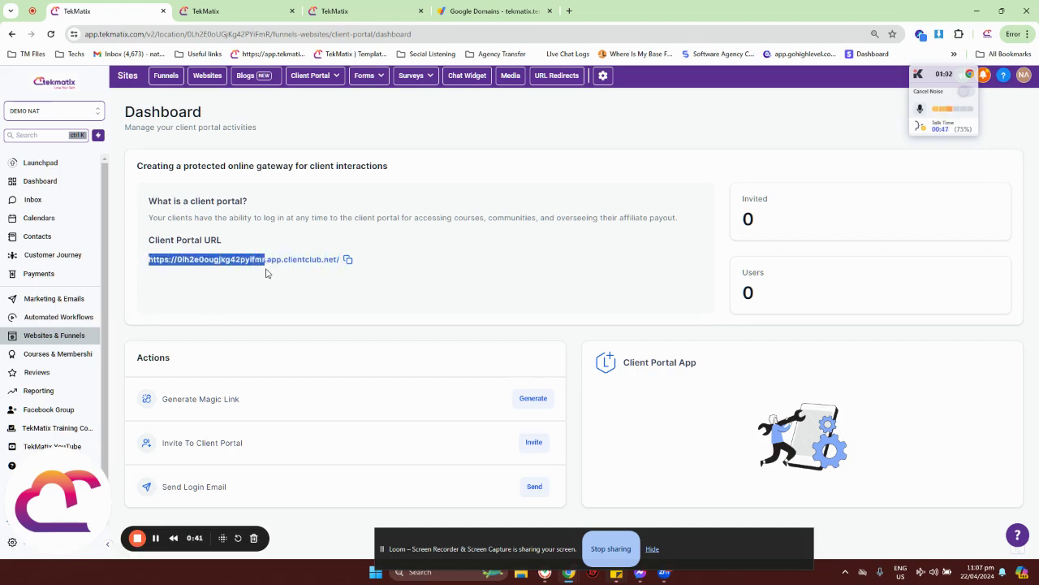
{"action": "left_click", "coordinate": [266, 272]}
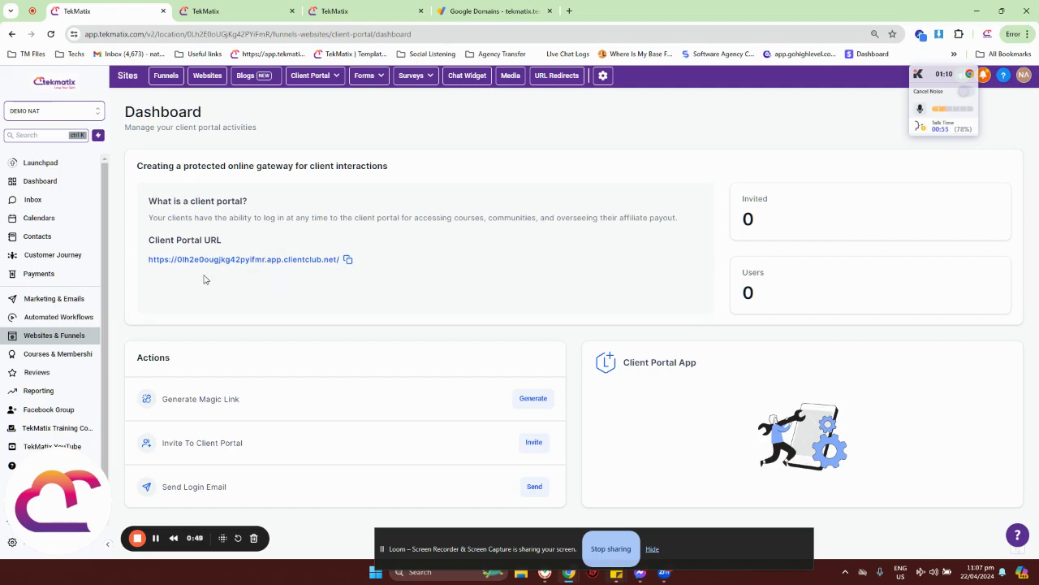
{"action": "left_click_drag", "start_coordinate": [143, 262], "coordinate": [264, 271]}
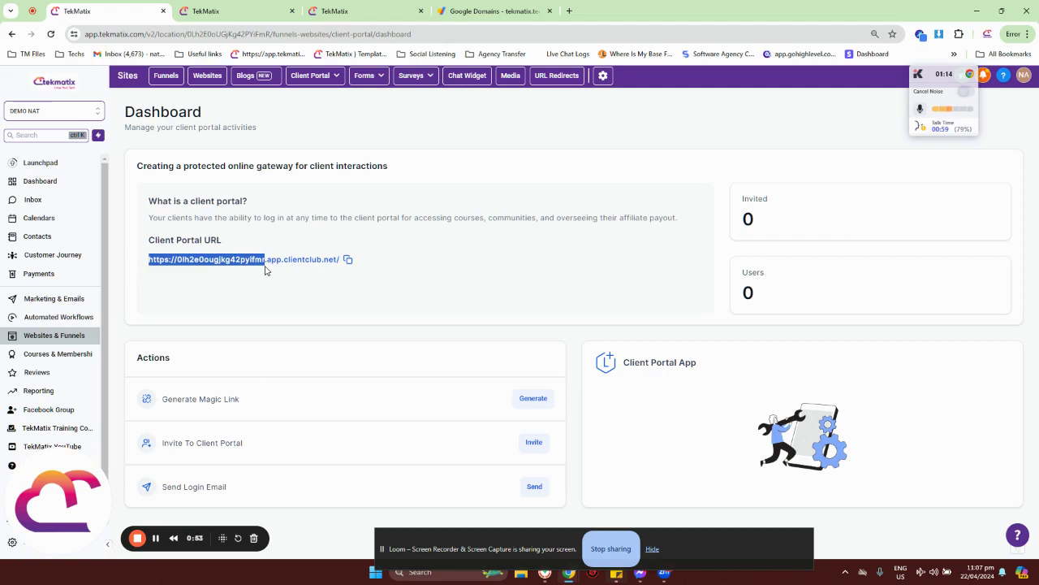
{"action": "left_click", "coordinate": [269, 285]}
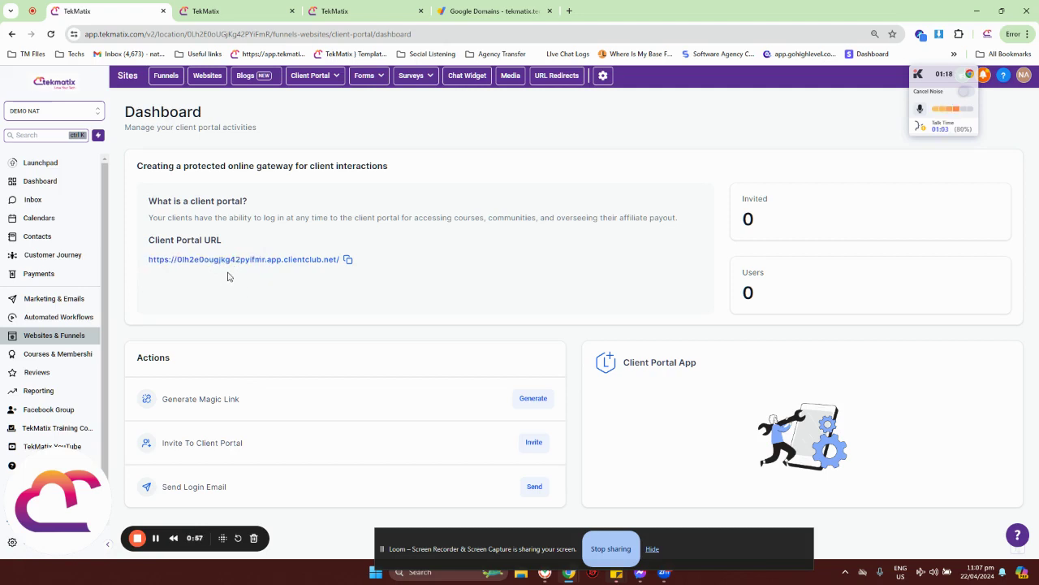
{"action": "left_click", "coordinate": [348, 260]}
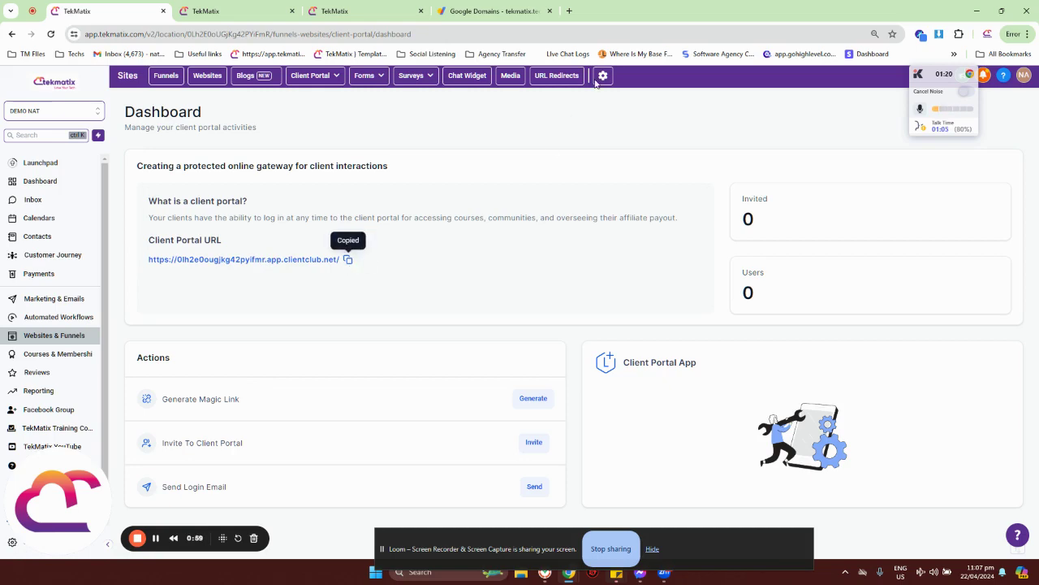
Load the copied portal URL in a new browser tab
{"action": "left_click", "coordinate": [571, 12]}
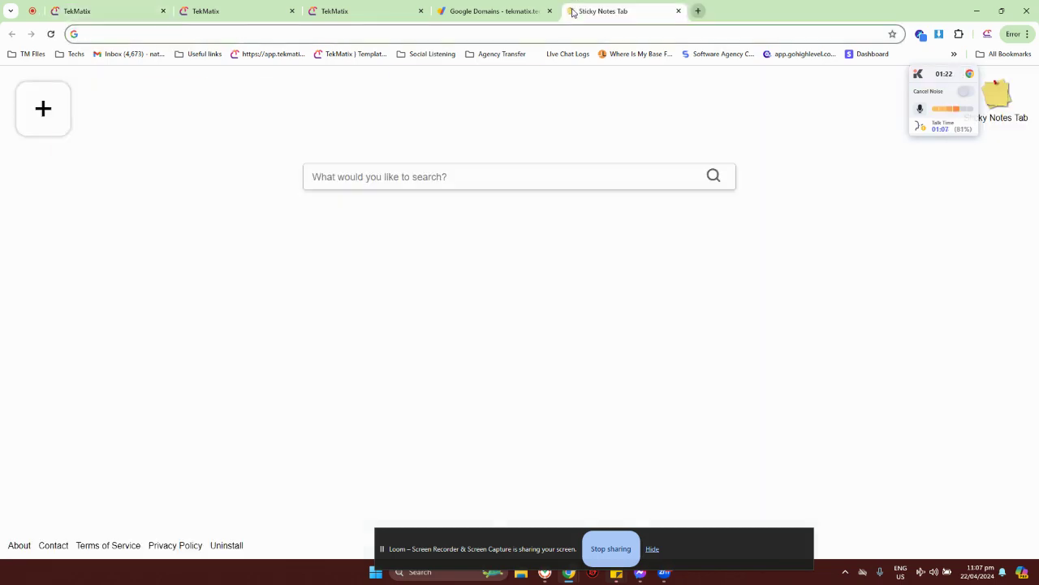
{"action": "key", "text": "ctrl+v"}
{"action": "key", "text": "Return"}
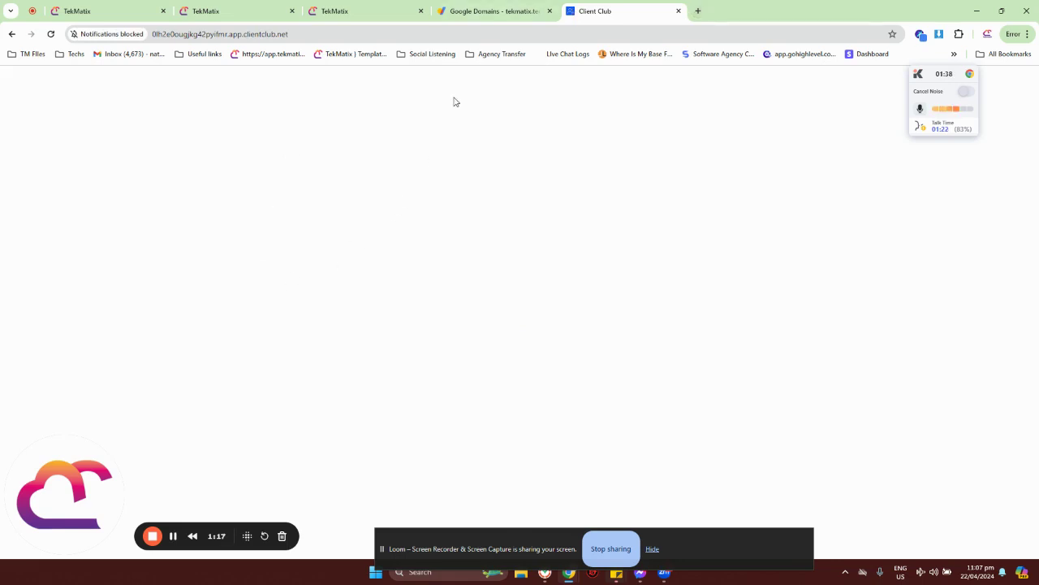
Check the portal's My portal login page in a private window, then close it
{"action": "left_click", "coordinate": [1027, 33]}
{"action": "left_click", "coordinate": [900, 114]}
{"action": "key", "text": "ctrl+v"}
{"action": "key", "text": "Return"}
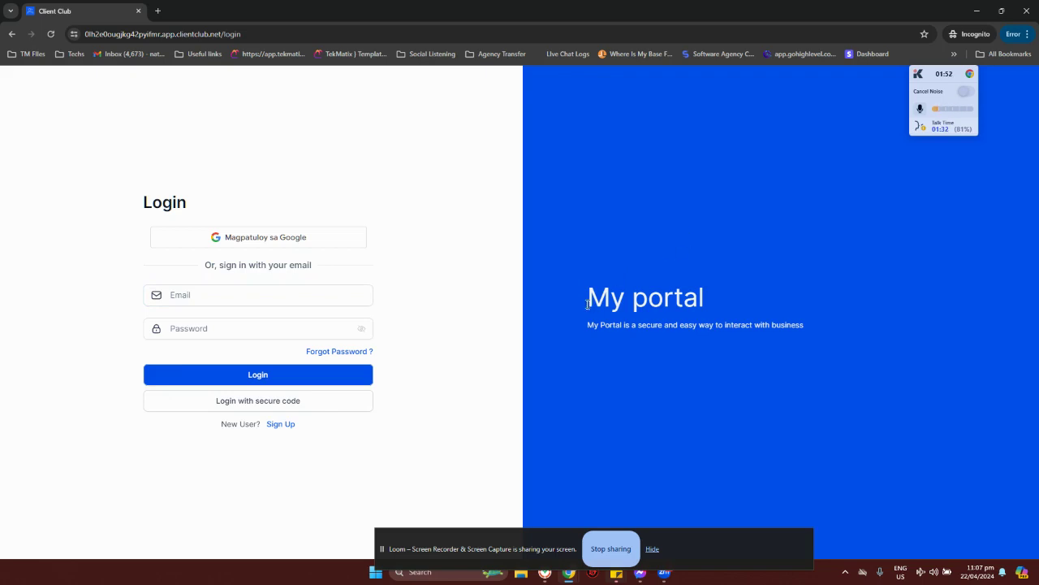
{"action": "left_click_drag", "start_coordinate": [587, 297], "coordinate": [768, 314]}
{"action": "left_click", "coordinate": [809, 343]}
{"action": "left_click", "coordinate": [1025, 11]}
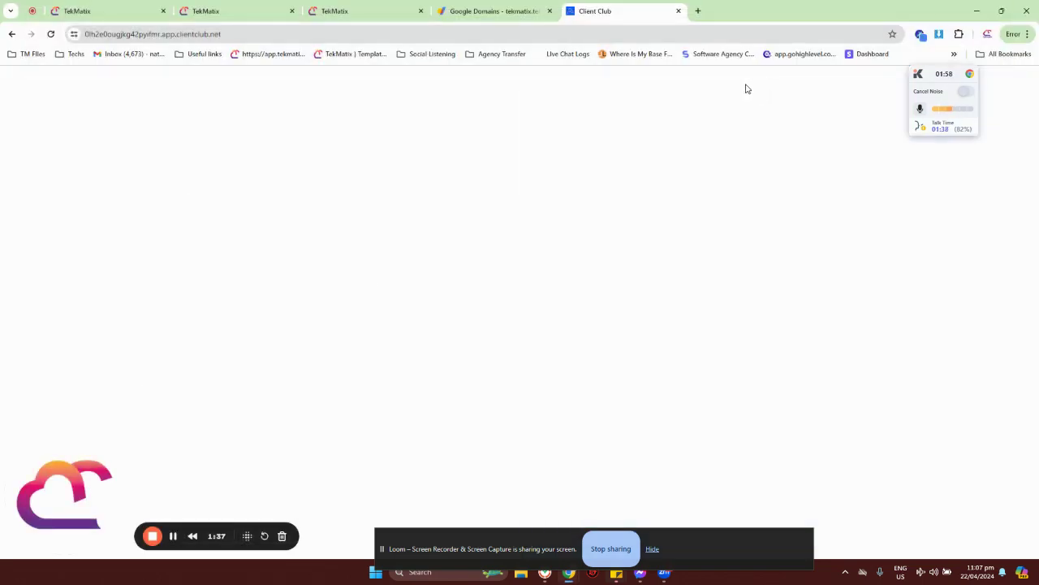
{"action": "left_click", "coordinate": [92, 11]}
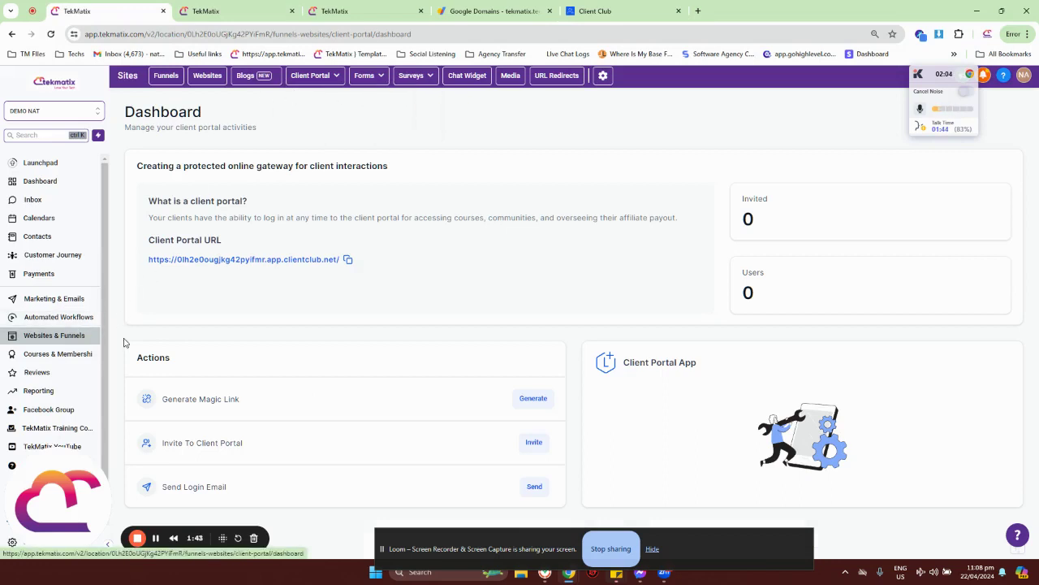
Revisit the Client Portal Dashboard and its portal URL, then switch to Memberships Offers
{"action": "left_click", "coordinate": [317, 119]}
{"action": "mouse_move", "coordinate": [318, 77]}
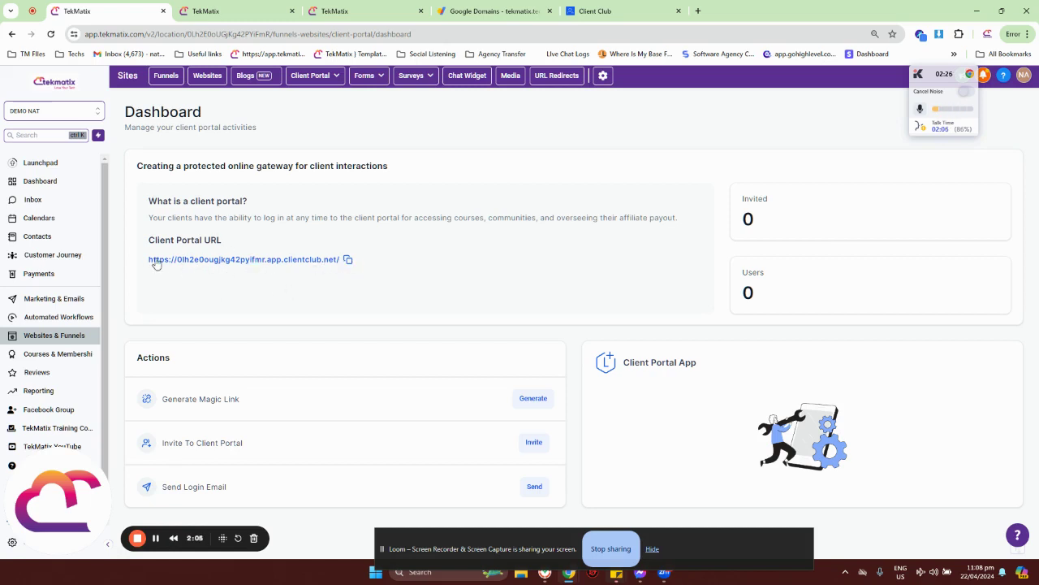
{"action": "left_click_drag", "start_coordinate": [139, 262], "coordinate": [281, 274]}
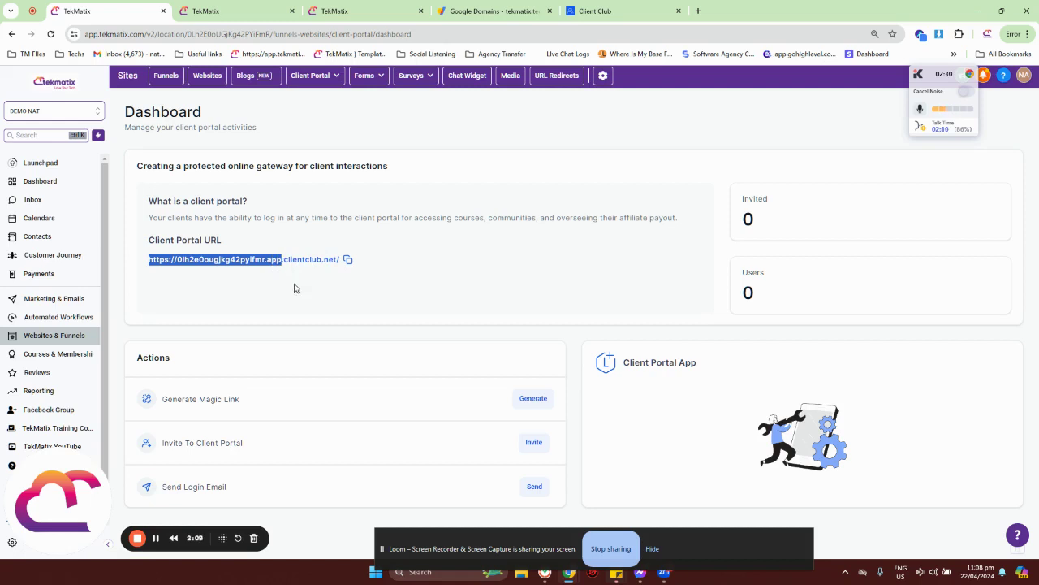
{"action": "left_click", "coordinate": [295, 288]}
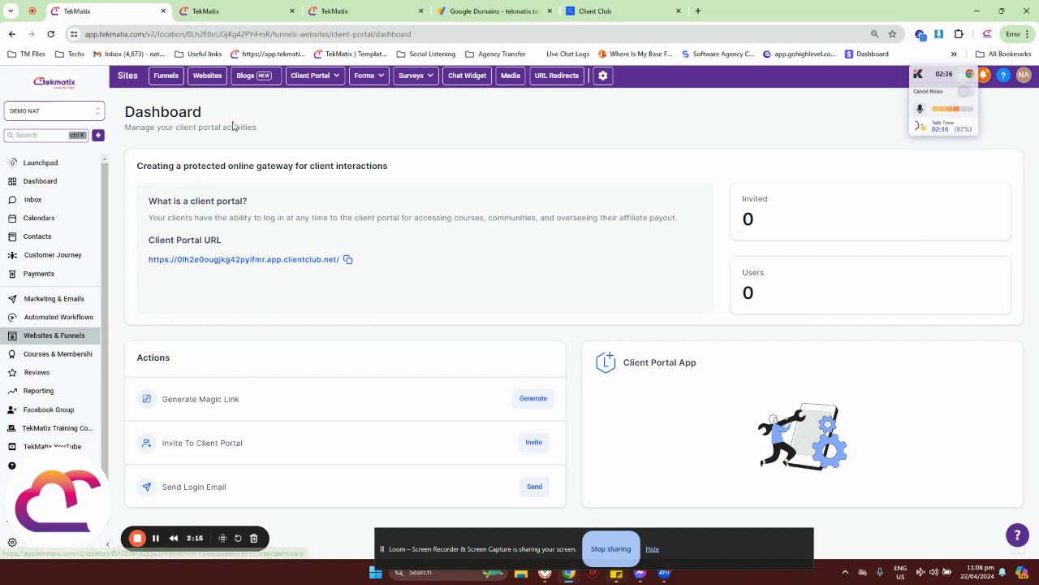
{"action": "left_click", "coordinate": [248, 19]}
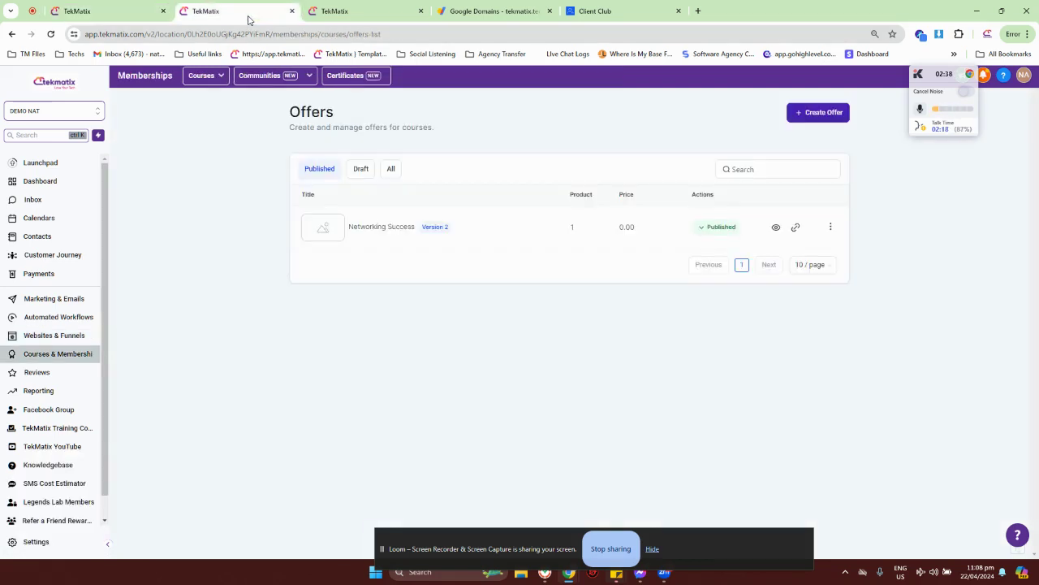
Preview the FREE Workshop course from the Your Products list in a new tab
{"action": "left_click", "coordinate": [360, 10]}
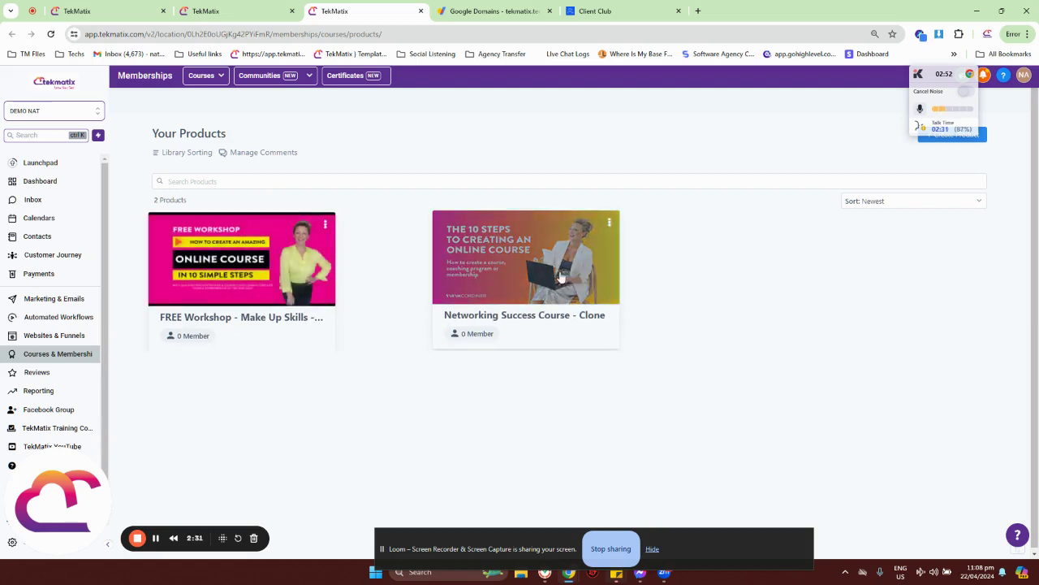
{"action": "left_click", "coordinate": [324, 224]}
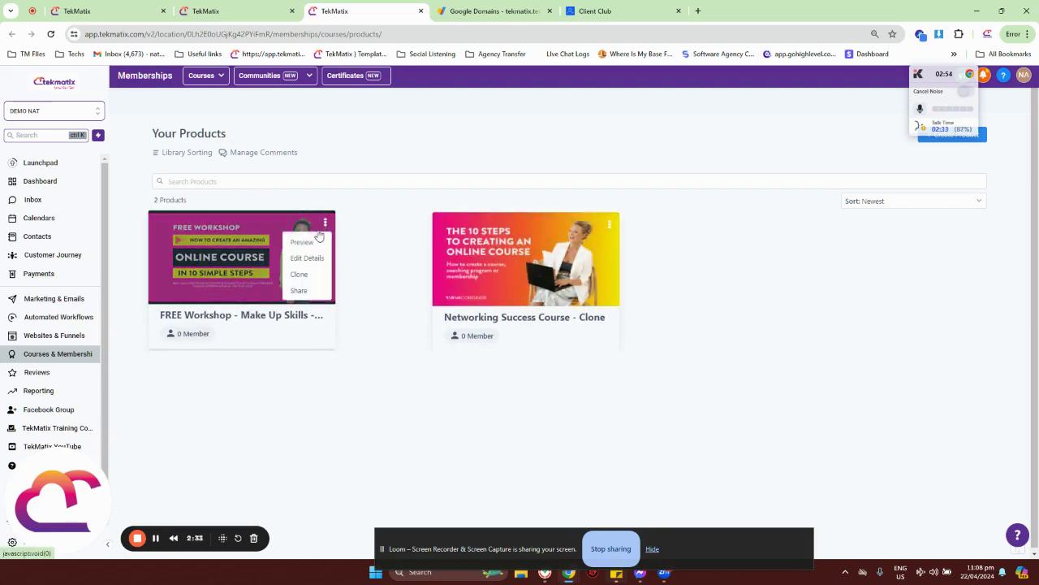
{"action": "left_click", "coordinate": [301, 242]}
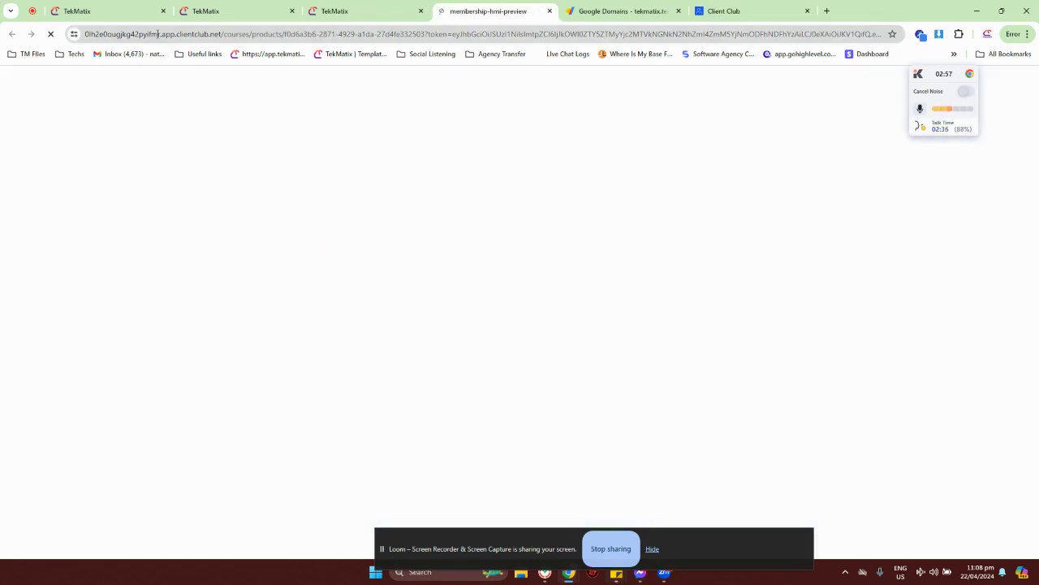
Inspect the portal subdomain in the workshop preview's address, then close the preview
{"action": "double_click", "coordinate": [166, 35]}
{"action": "left_click", "coordinate": [189, 34]}
{"action": "left_click_drag", "start_coordinate": [187, 35], "coordinate": [113, 35]}
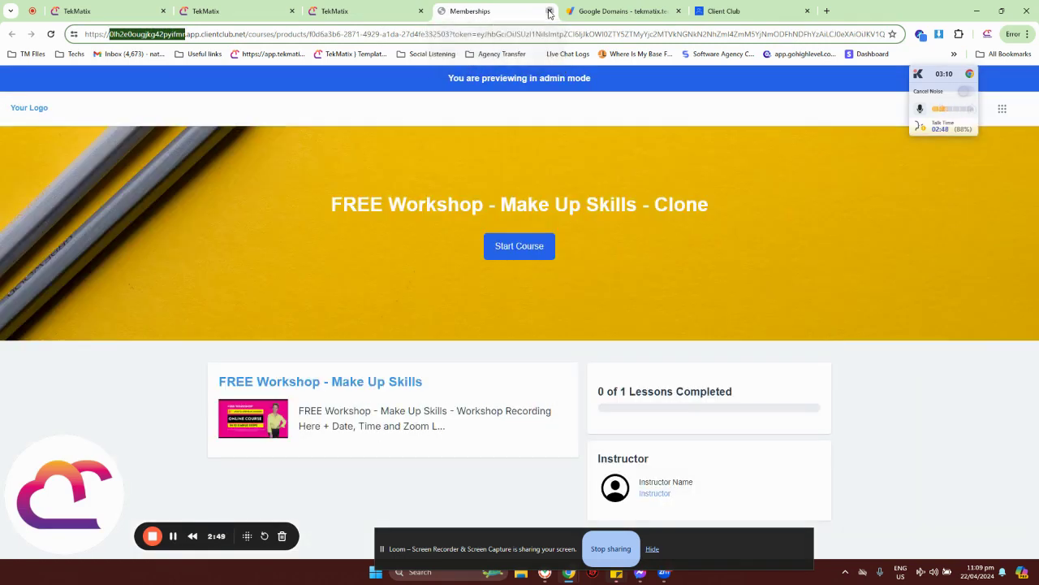
{"action": "left_click", "coordinate": [549, 11]}
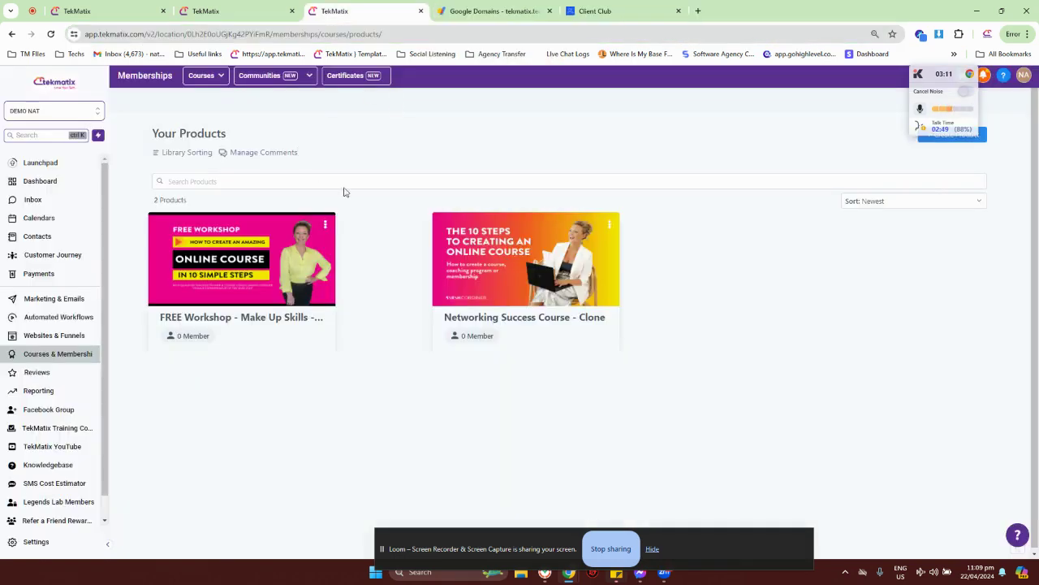
Copy the checkout link for the Networking Success offer
{"action": "left_click", "coordinate": [260, 13]}
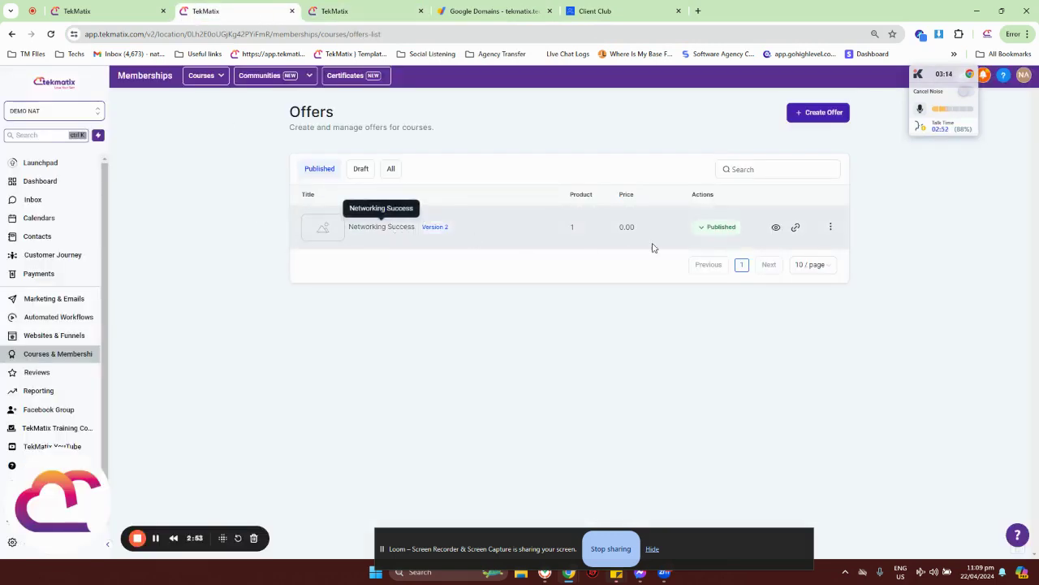
{"action": "left_click", "coordinate": [797, 230]}
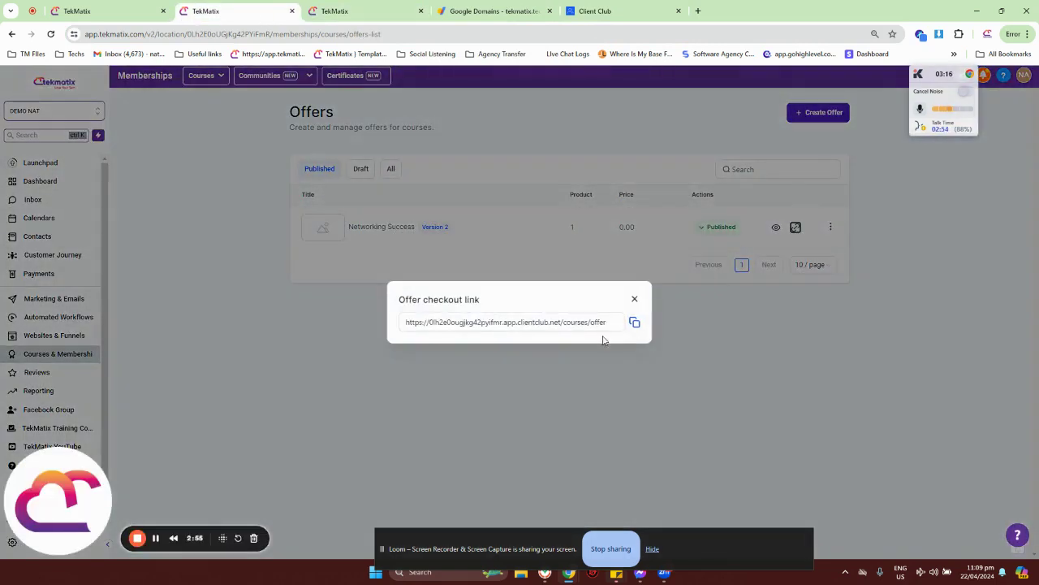
{"action": "left_click", "coordinate": [634, 323]}
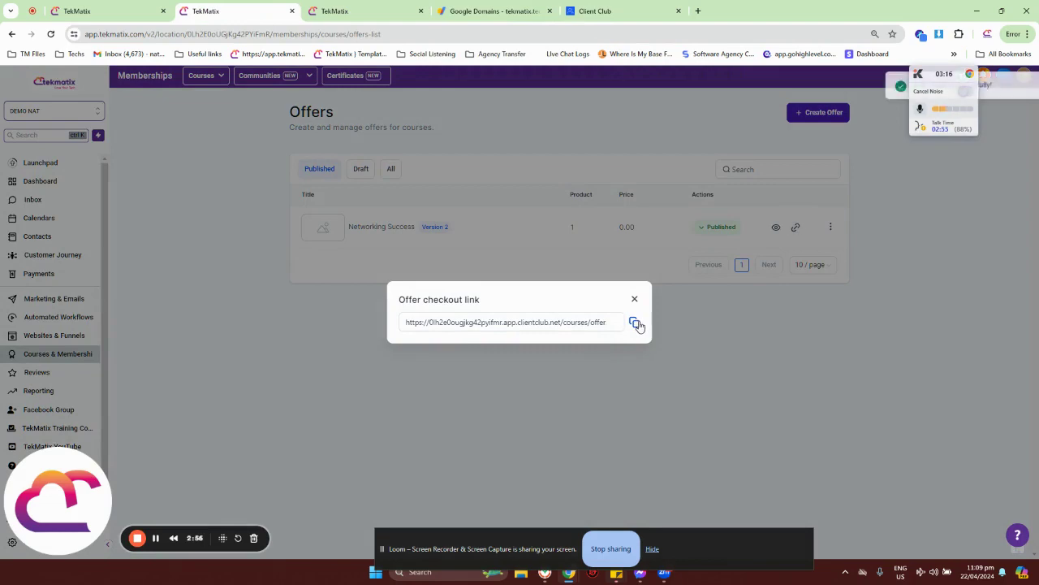
Load the checkout link in a new tab, check its Client Club address, then close it
{"action": "left_click", "coordinate": [697, 10]}
{"action": "key", "text": "ctrl+v"}
{"action": "key", "text": "Return"}
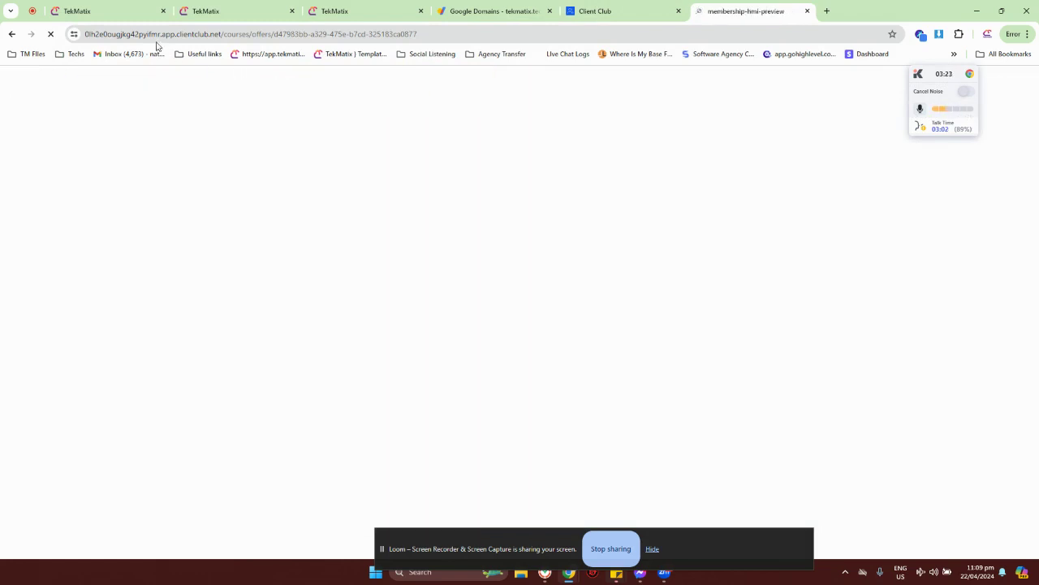
{"action": "left_click", "coordinate": [155, 34]}
{"action": "double_click", "coordinate": [155, 34]}
{"action": "left_click", "coordinate": [152, 34]}
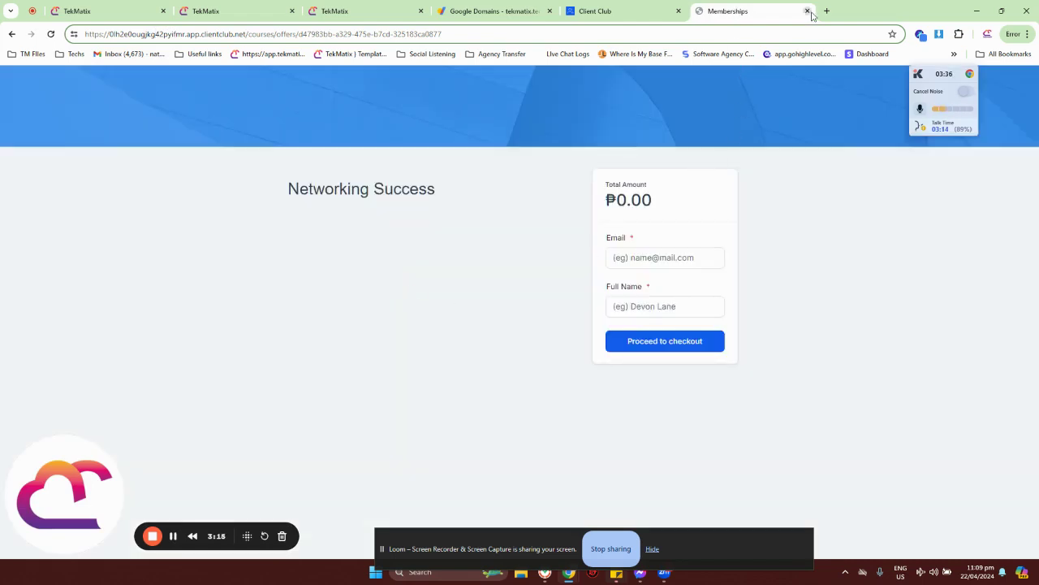
{"action": "key", "text": "ctrl+w"}
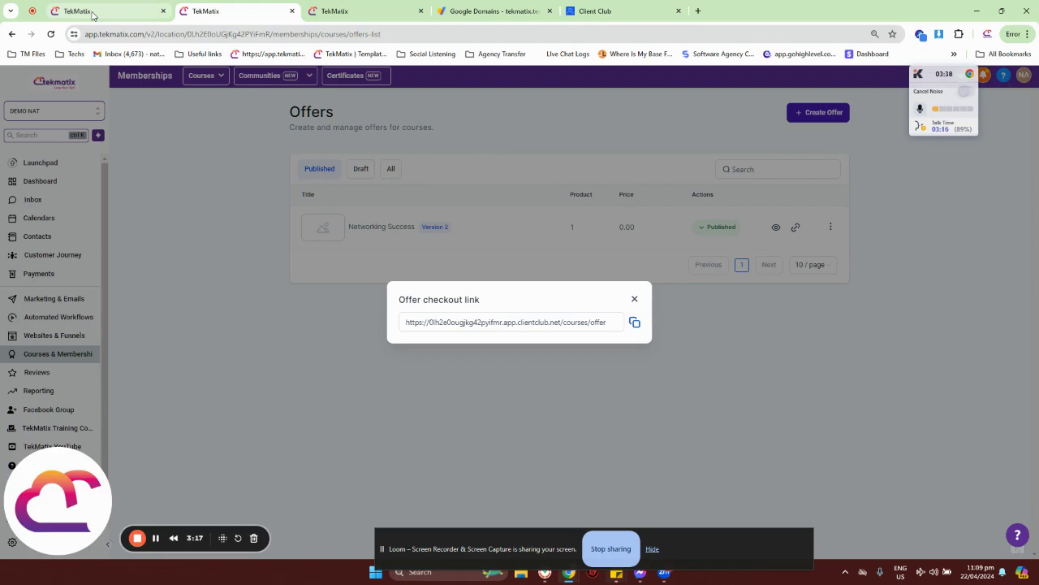
{"action": "left_click", "coordinate": [91, 14]}
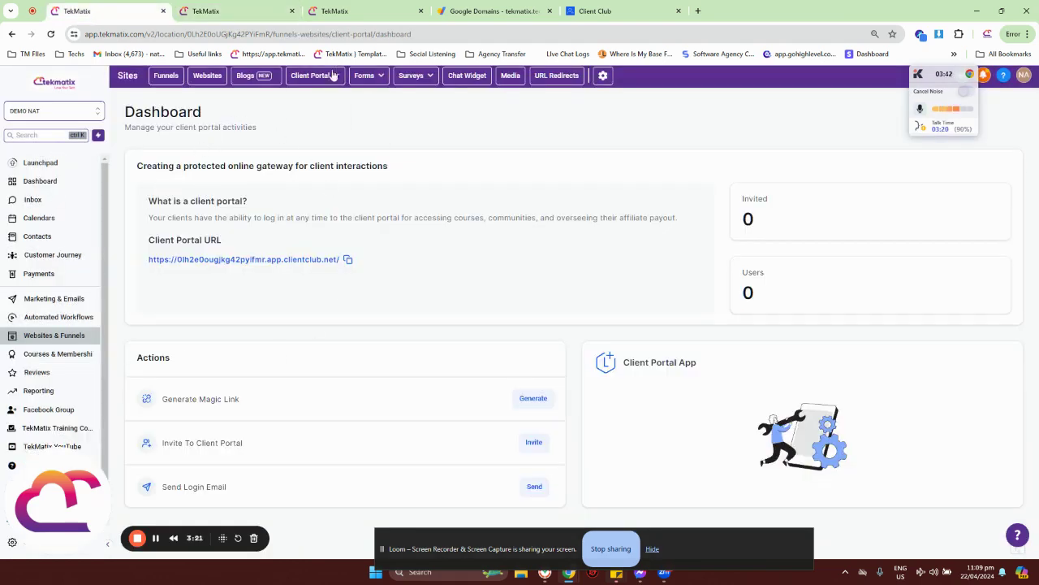
Go to Client Portal Settings and open the Domain Setup card
{"action": "mouse_move", "coordinate": [312, 76]}
{"action": "left_click", "coordinate": [317, 111]}
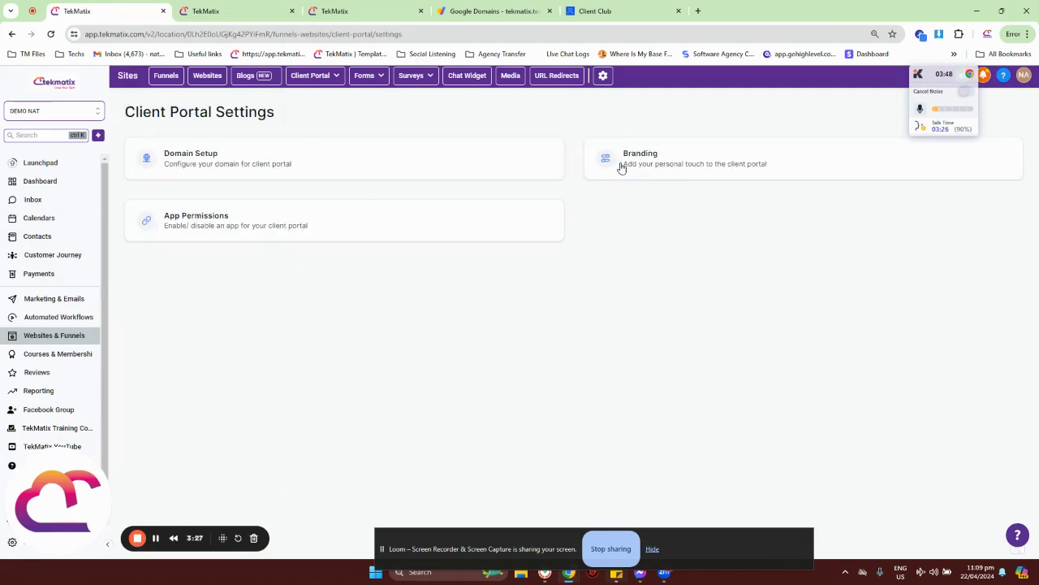
{"action": "left_click", "coordinate": [605, 16]}
{"action": "left_click", "coordinate": [118, 17]}
{"action": "left_click", "coordinate": [222, 164]}
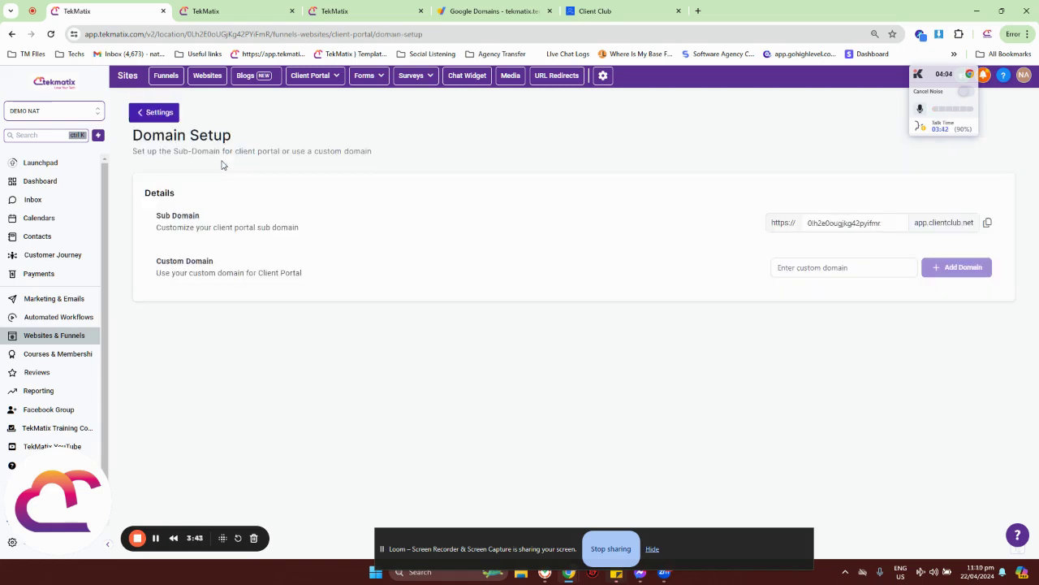
{"action": "left_click_drag", "start_coordinate": [156, 259], "coordinate": [315, 280]}
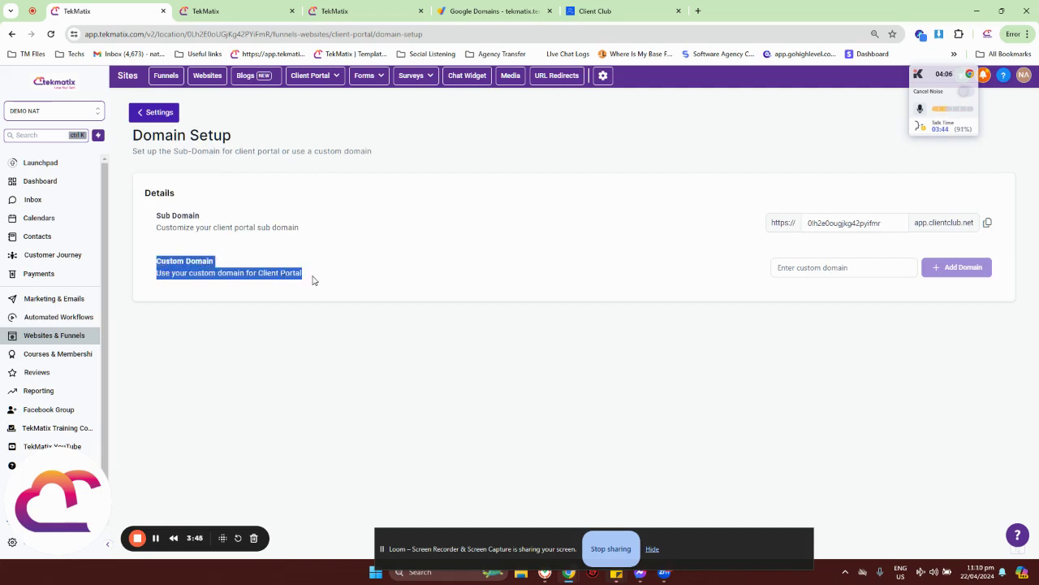
{"action": "left_click", "coordinate": [363, 272]}
{"action": "left_click", "coordinate": [798, 268]}
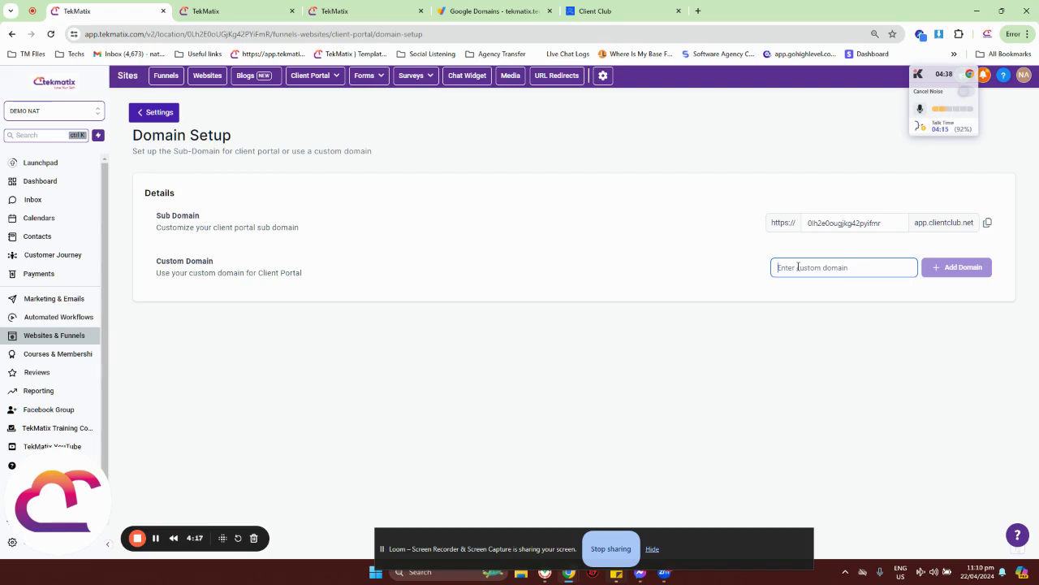
Enter courses.tekmatix.tech in the Custom Domain field, leaving it ready to add
{"action": "type", "text": "cours"}
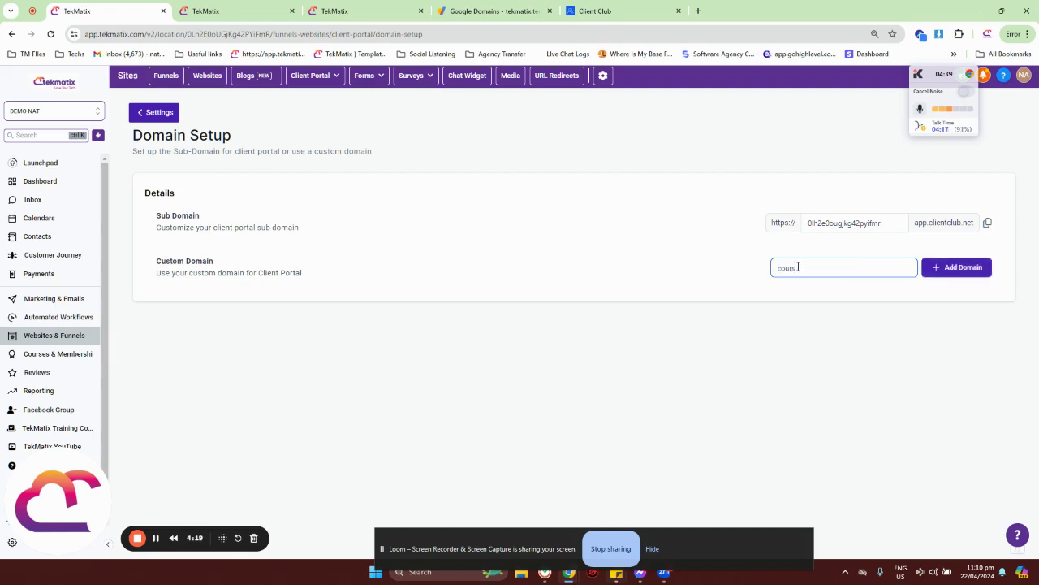
{"action": "type", "text": "es.tekmatix.tech"}
{"action": "left_click_drag", "start_coordinate": [802, 268], "coordinate": [765, 274]}
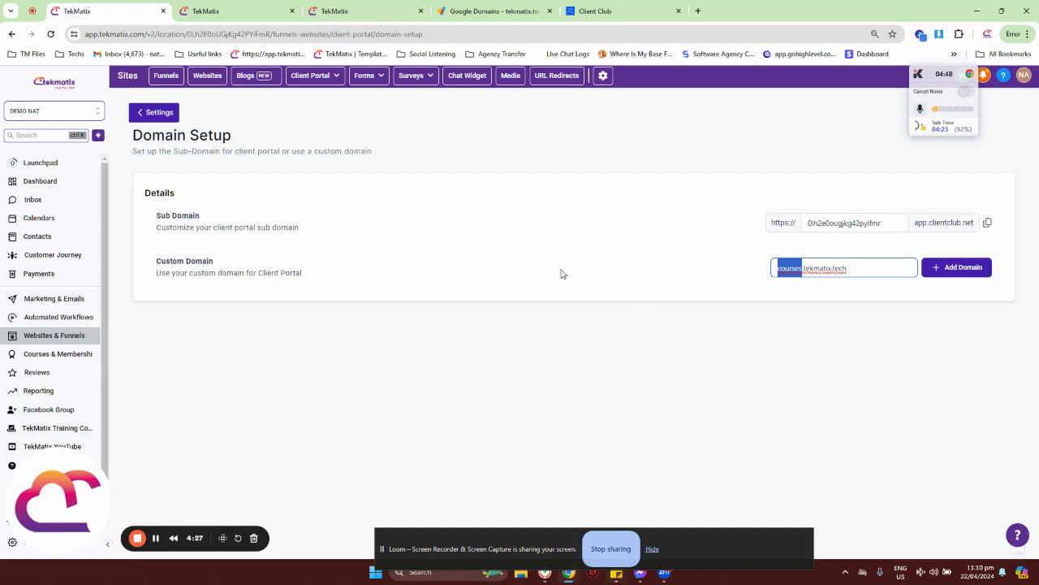
{"action": "left_click", "coordinate": [653, 283]}
{"action": "left_click", "coordinate": [802, 268]}
{"action": "left_click_drag", "start_coordinate": [803, 268], "coordinate": [773, 273]}
{"action": "left_click", "coordinate": [801, 268]}
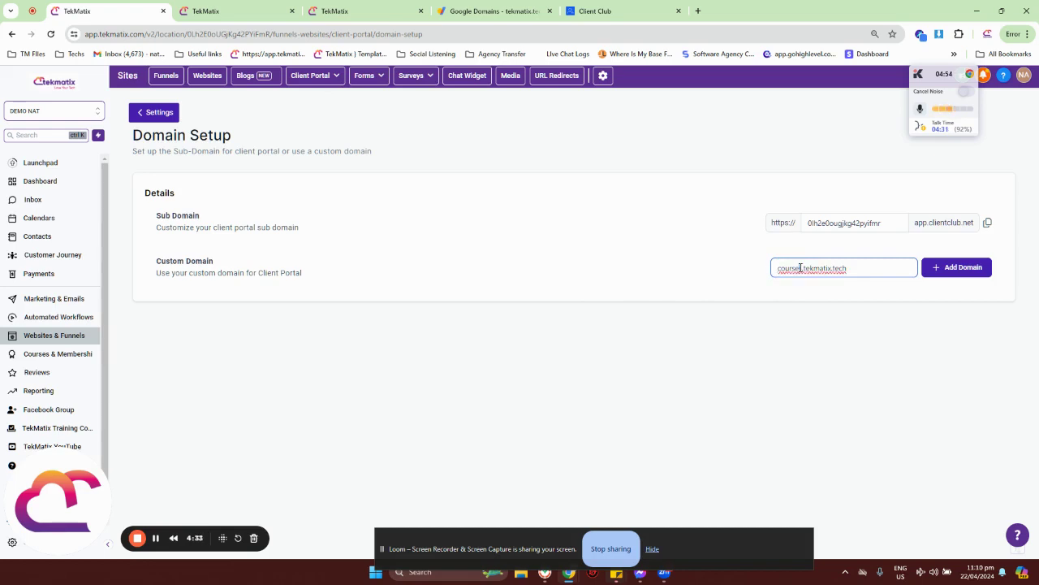